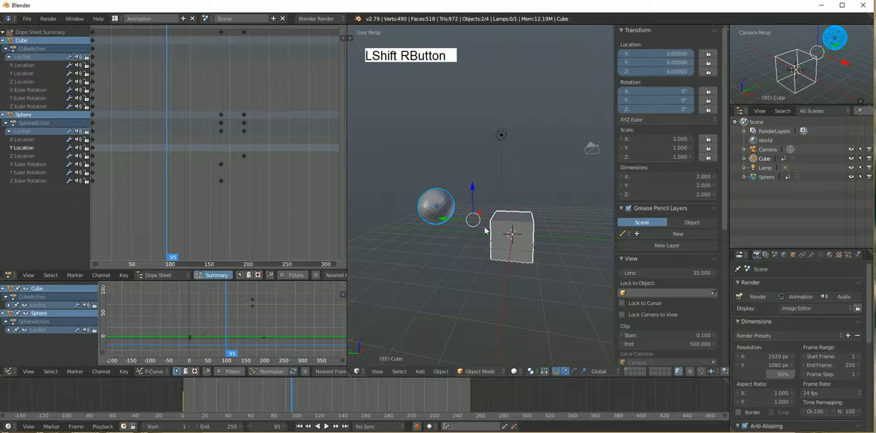
Raise the cube and sphere together at frame 95, then spread them along the Y axis to about 7.3 for the sphere and -5.5 for the cube
drag(473, 198, 477, 180)
right_click(530, 181)
scroll(488, 187, down, 3)
right_click(453, 166)
drag(426, 166, 396, 165)
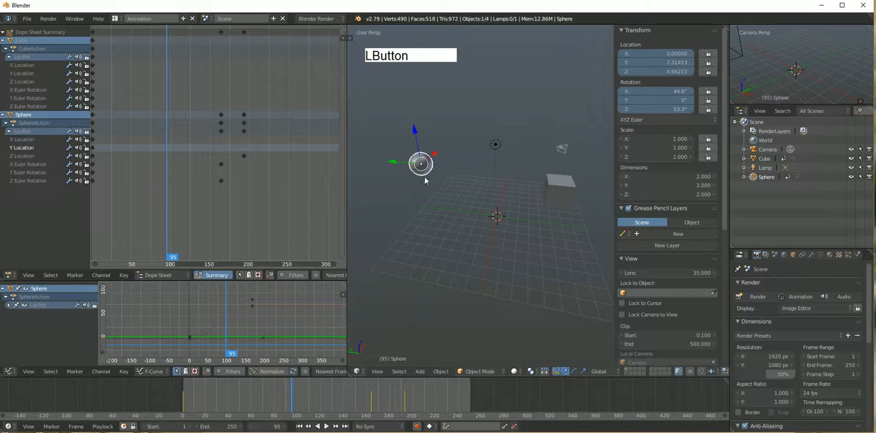
right_click(557, 190)
drag(533, 188, 541, 188)
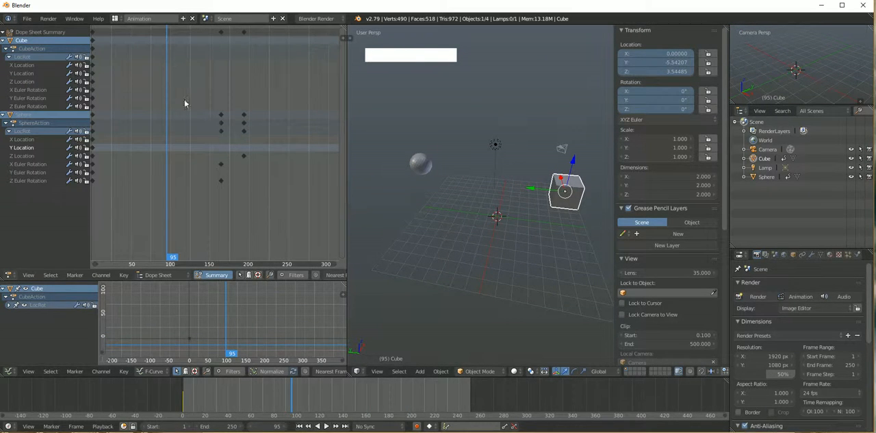
Insert keyframes on all channels at frame 95 and scrub back to frame 70 to check the motion
key(i)
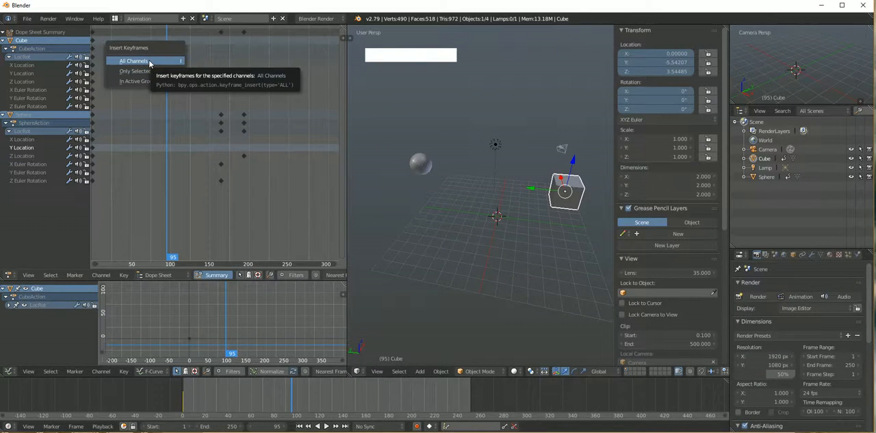
click(150, 63)
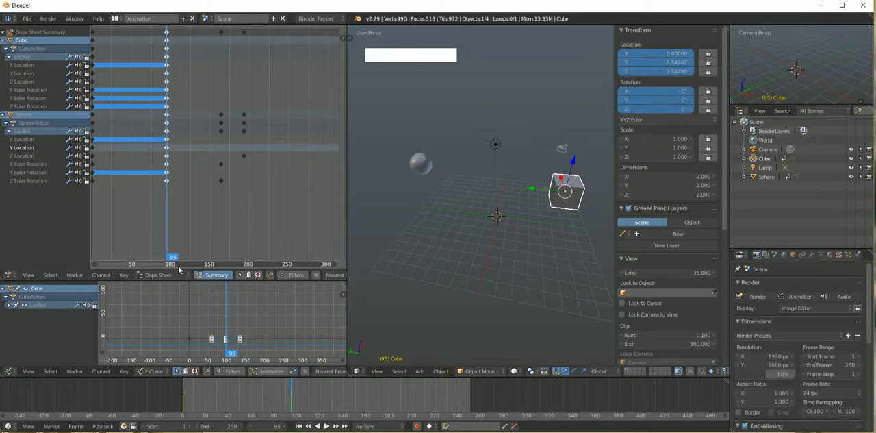
drag(174, 257, 148, 260)
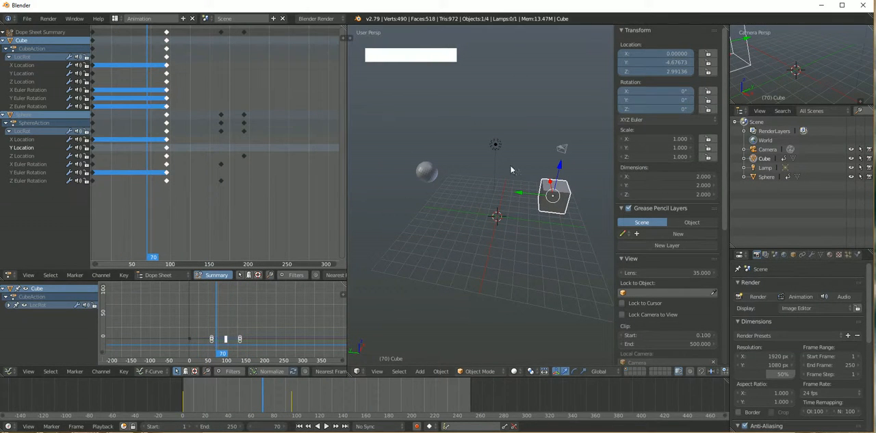
Insert a LocRot keyframe for the camera at frame 1
right_click(496, 145)
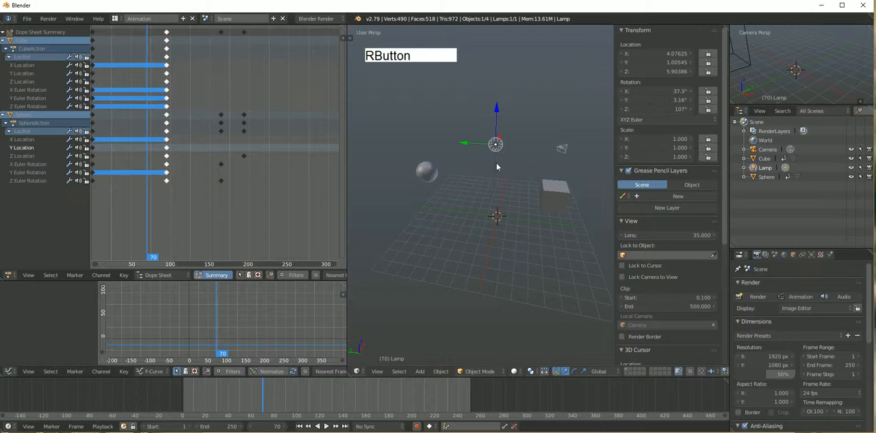
right_click(564, 147)
alt+shift+drag(566, 149, 494, 183)
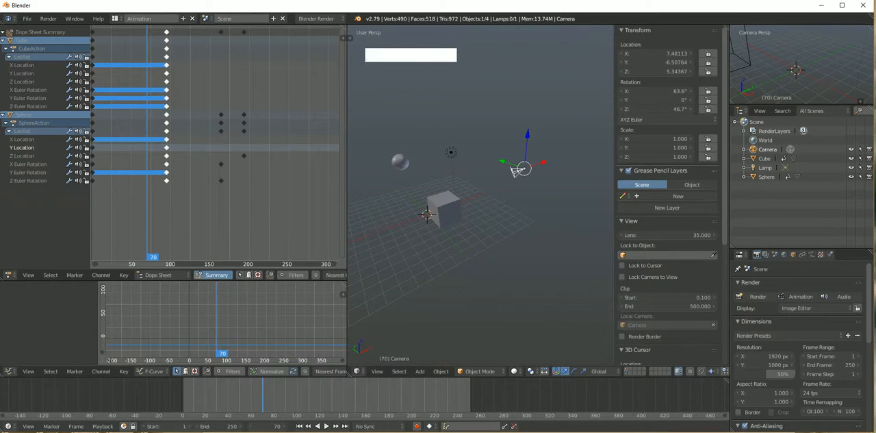
click(305, 426)
key(i)
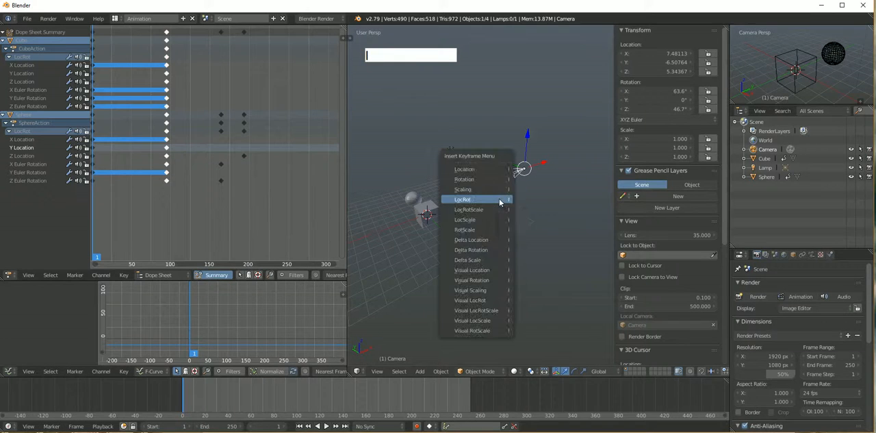
click(499, 200)
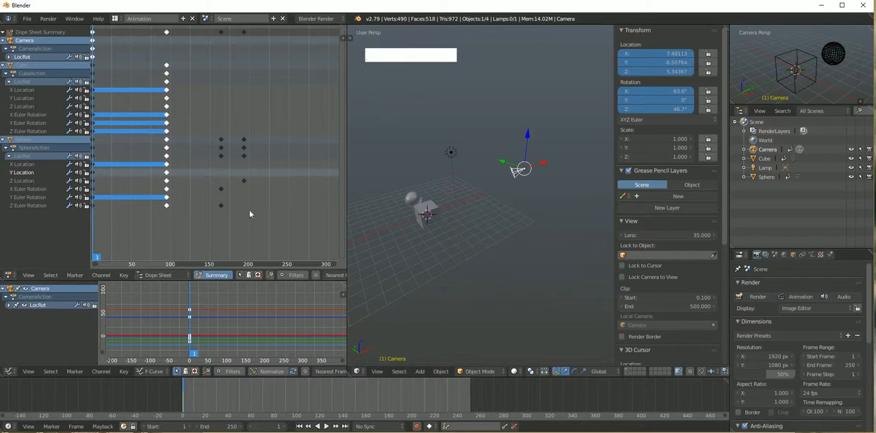
click(30, 47)
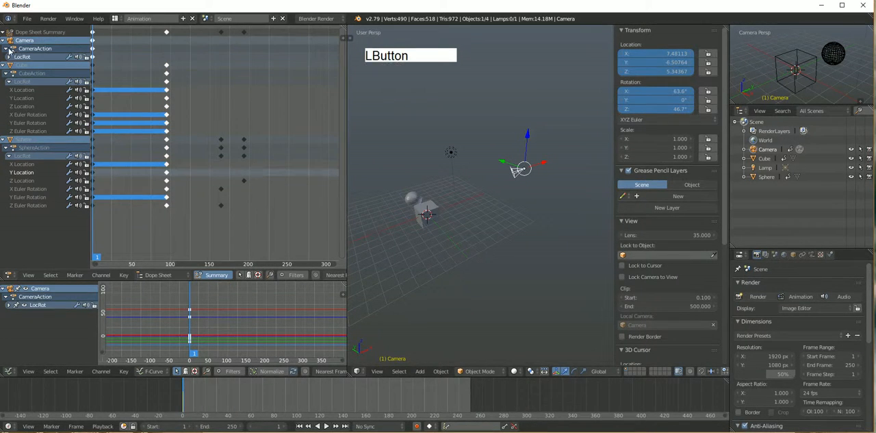
click(8, 49)
click(8, 50)
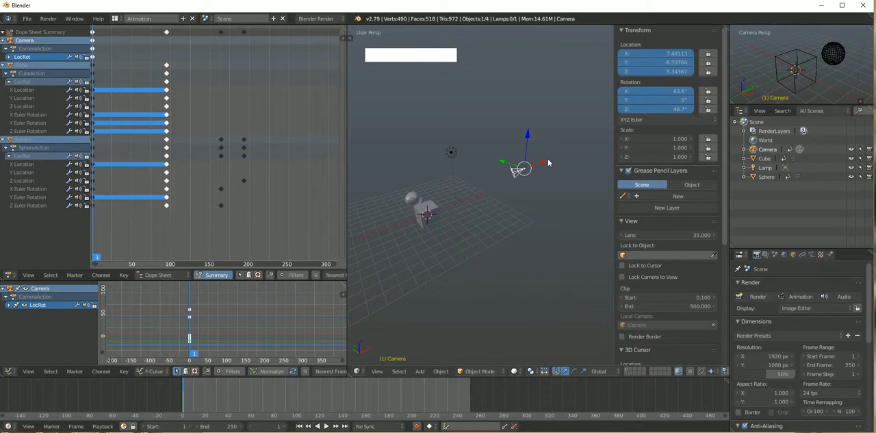
Move the camera at frame 68 to about X -2.1 and Z 6.1 and insert a LocRot keyframe there
drag(547, 163, 514, 173)
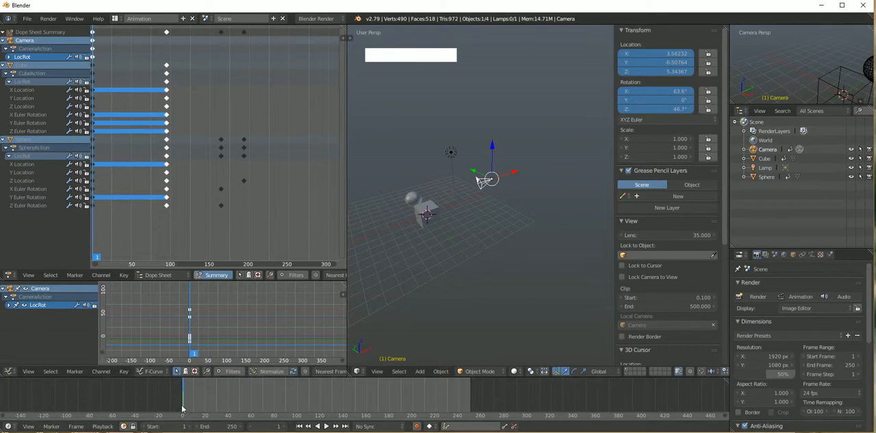
drag(182, 408, 260, 403)
drag(554, 164, 480, 187)
drag(454, 157, 456, 145)
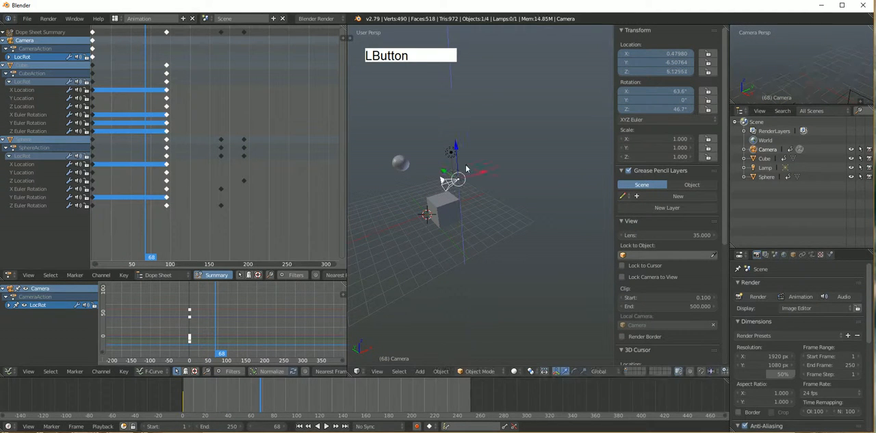
drag(489, 172, 452, 183)
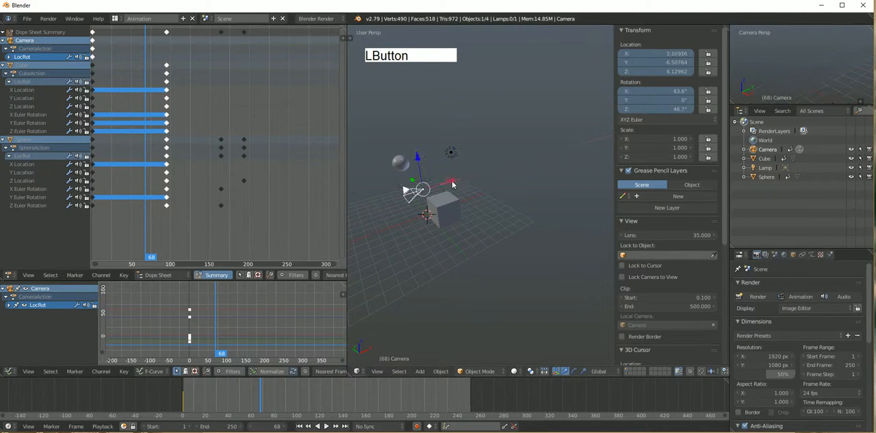
key(i)
click(480, 139)
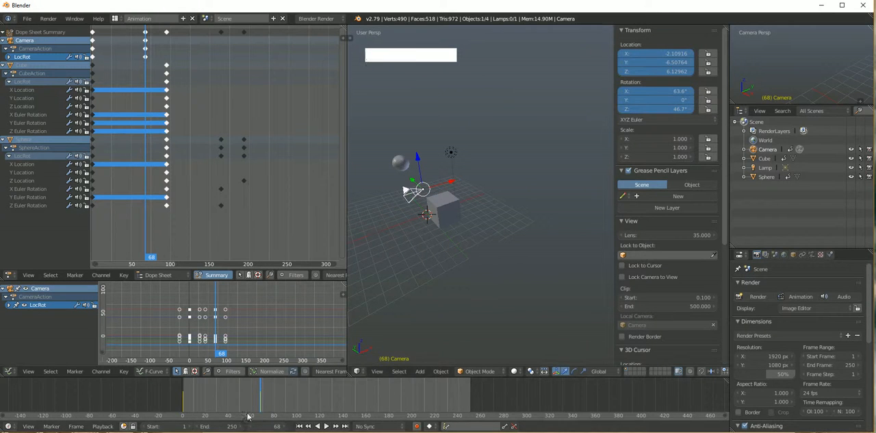
Move the camera, cube and sphere together about 16.5 units up and away at frame 43 and insert keyframes on all channels
drag(260, 396, 238, 397)
alt+drag(465, 261, 474, 217)
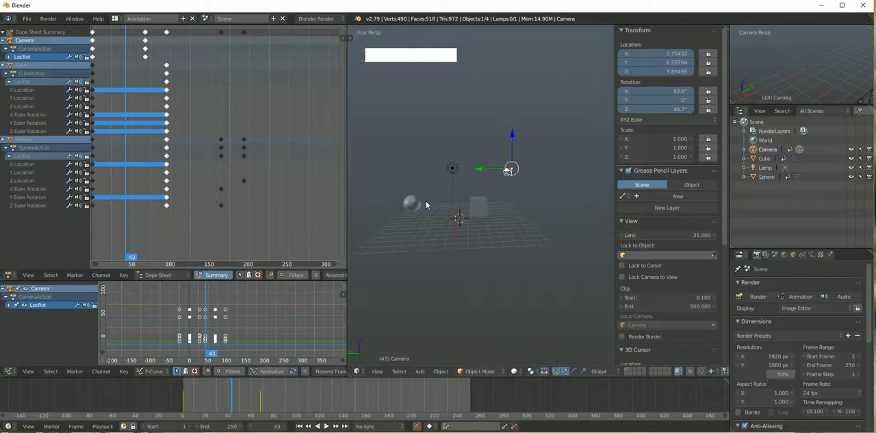
right_click(481, 206)
shift+right_click(513, 171)
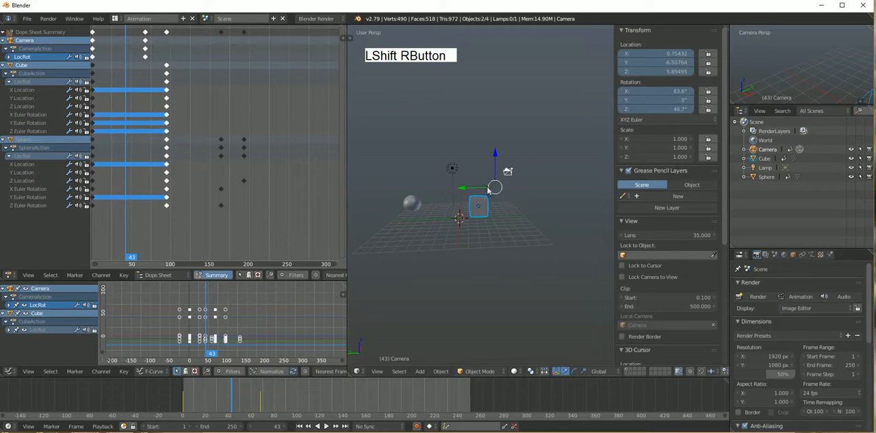
shift+right_click(418, 204)
key(g)
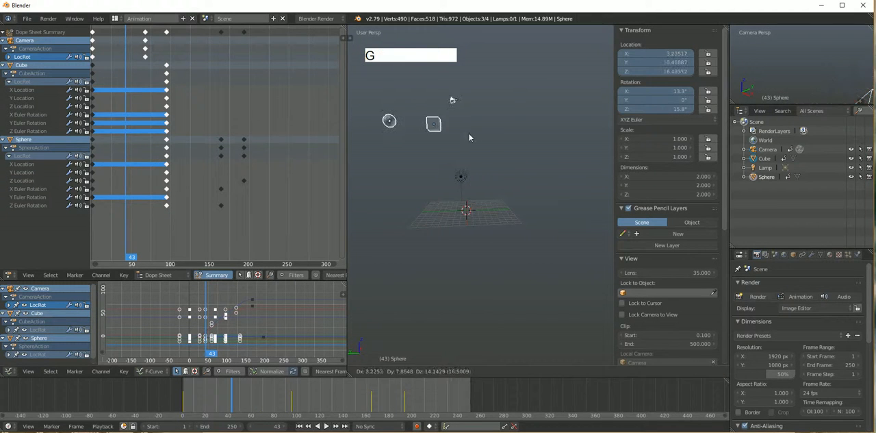
click(469, 138)
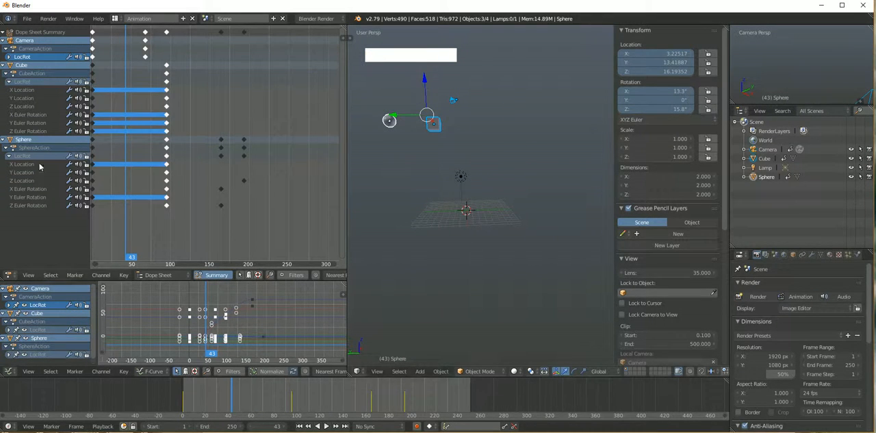
key(i)
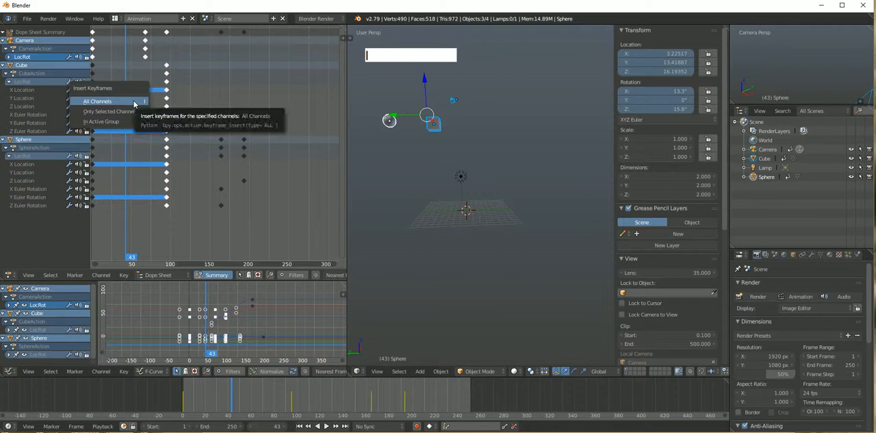
click(135, 104)
Review the animated motion up to frame 73 and deselect all keyframes
mouse_move(131, 259)
mouse_down()
mouse_move(208, 258)
mouse_move(140, 259)
mouse_up()
key(alt+a)
mouse_move(141, 39)
mouse_down()
mouse_move(162, 39)
mouse_move(150, 39)
mouse_up()
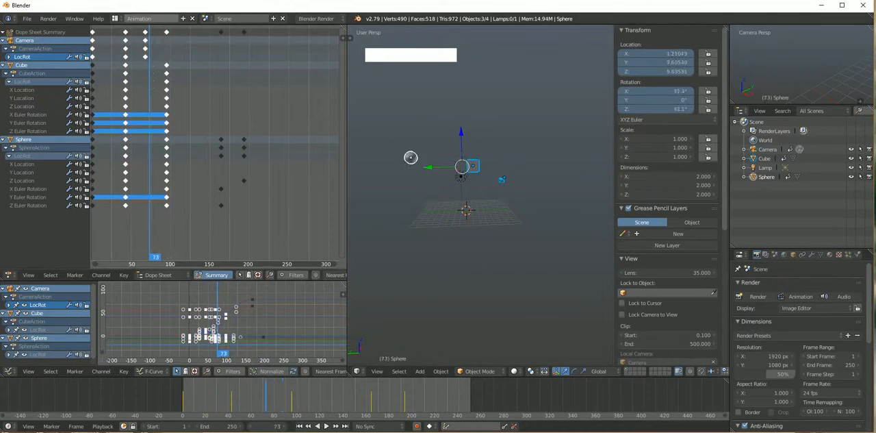
key(a)
alt+shift+drag(200, 99, 196, 120)
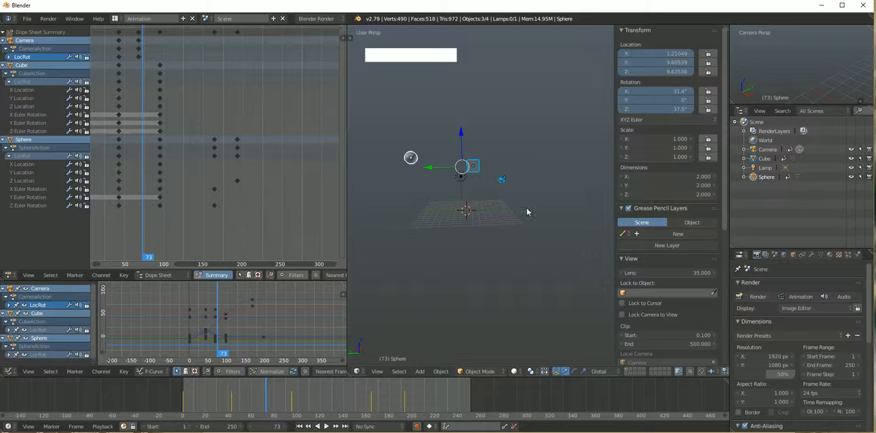
alt+drag(479, 173, 468, 177)
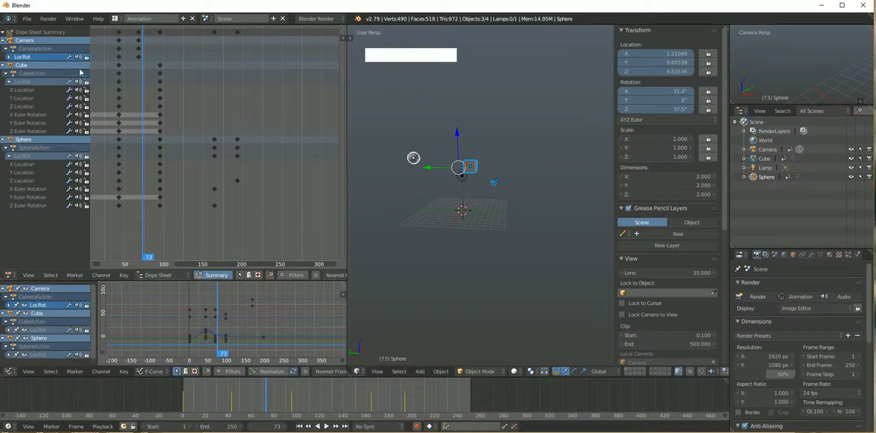
Reload the start-up file and switch to the Animation screen layout
click(28, 20)
click(37, 30)
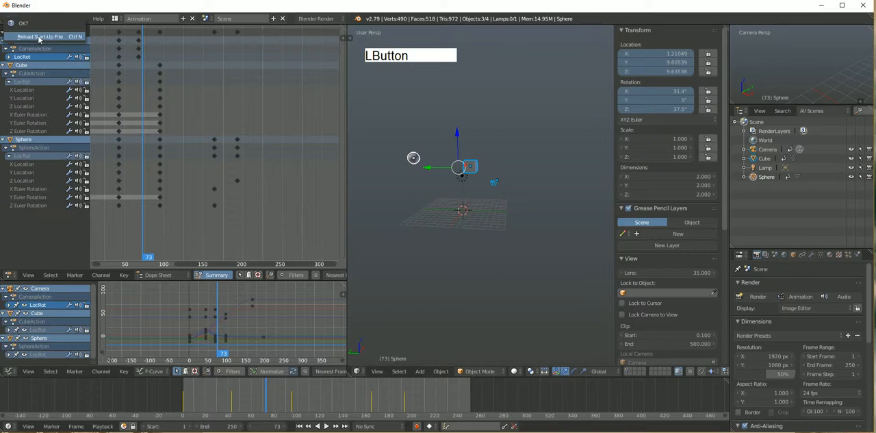
click(39, 40)
alt+drag(408, 228, 389, 191)
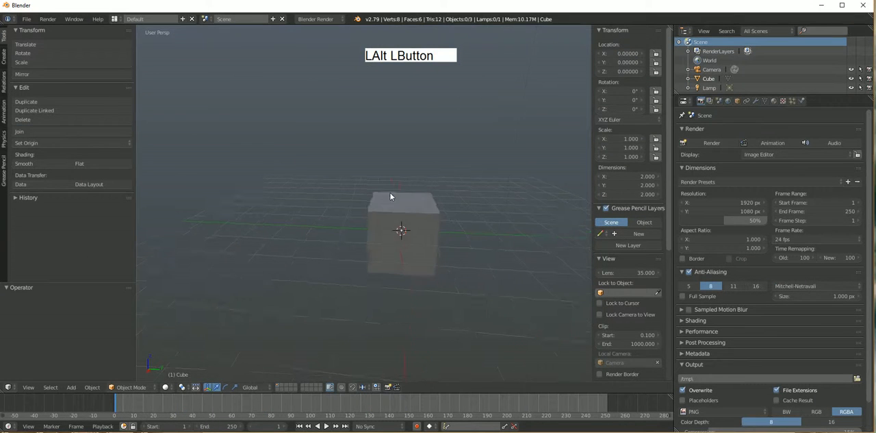
click(116, 19)
click(127, 42)
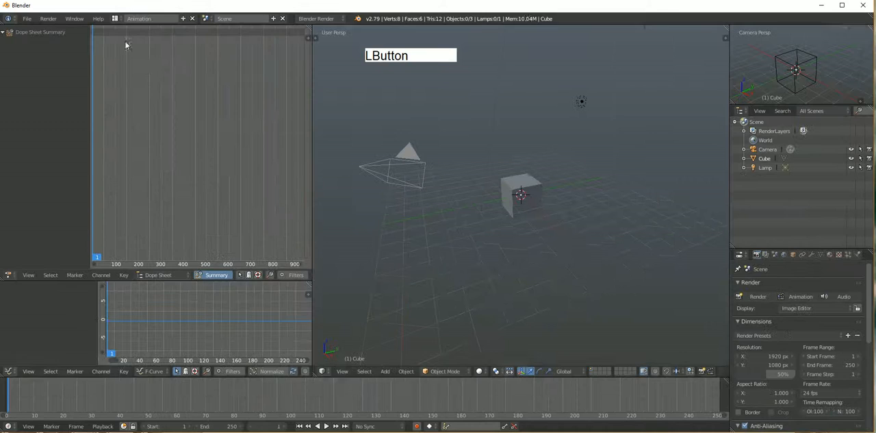
Select the default cube and insert a LocRot keyframe for it at frame 1
mouse_move(539, 205)
alt+mouse_down()
mouse_move(488, 185)
mouse_move(525, 203)
alt+mouse_up()
scroll(487, 185, up, 2)
alt+drag(525, 204, 518, 225)
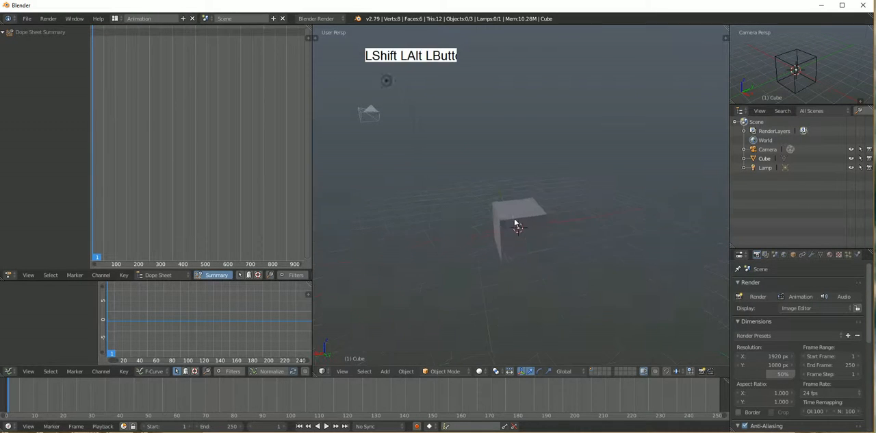
right_click(526, 231)
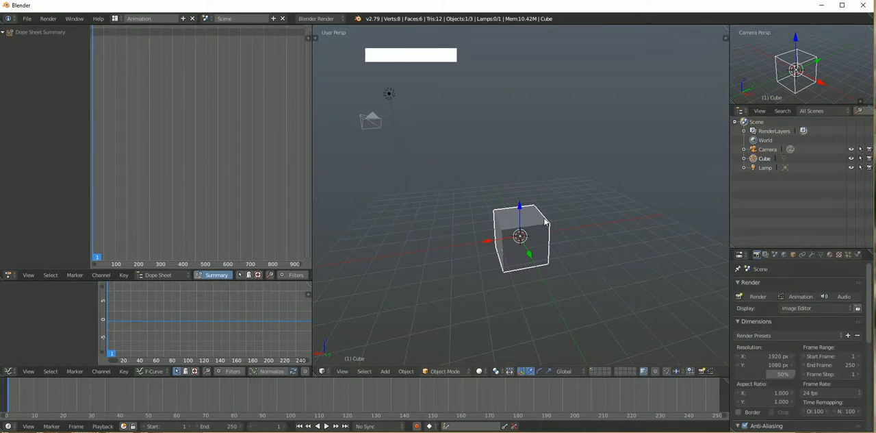
key(i)
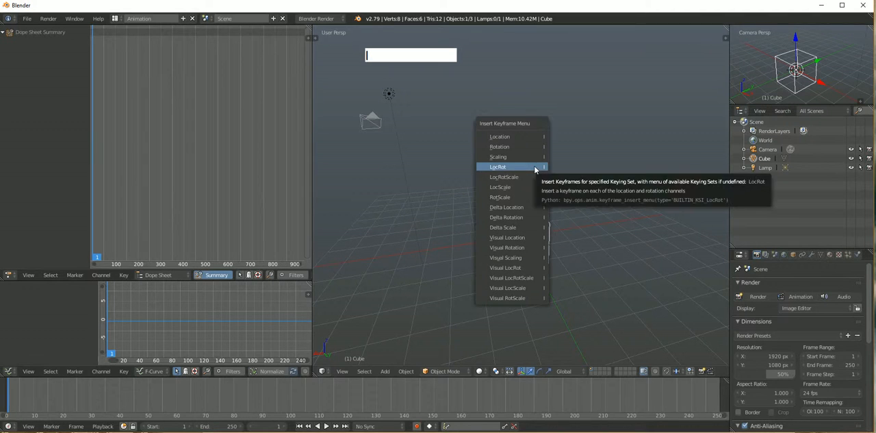
click(535, 169)
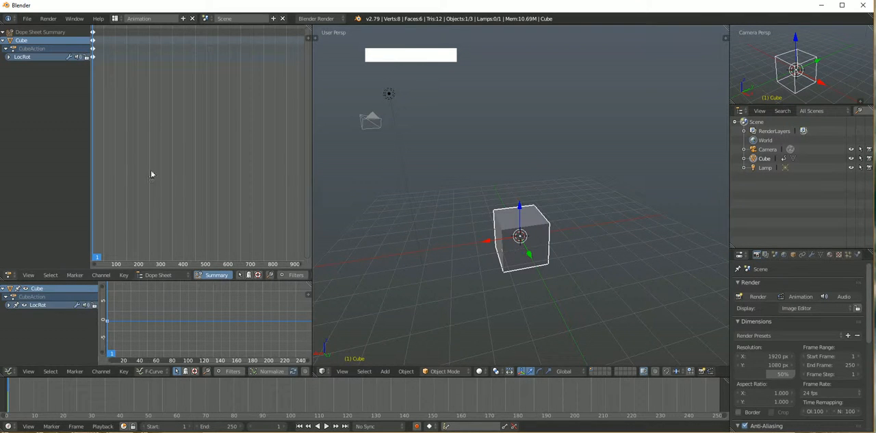
Duplicate the cube's frame 1 keyframes and place the copy at frame 636
drag(95, 258, 239, 258)
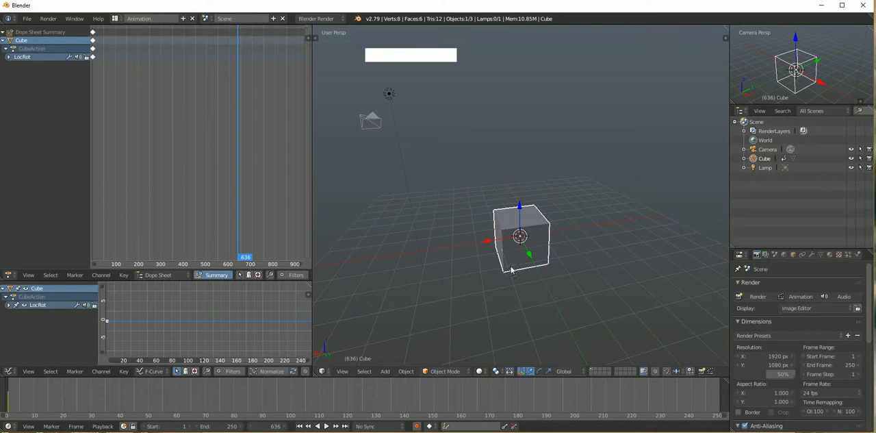
right_click(93, 39)
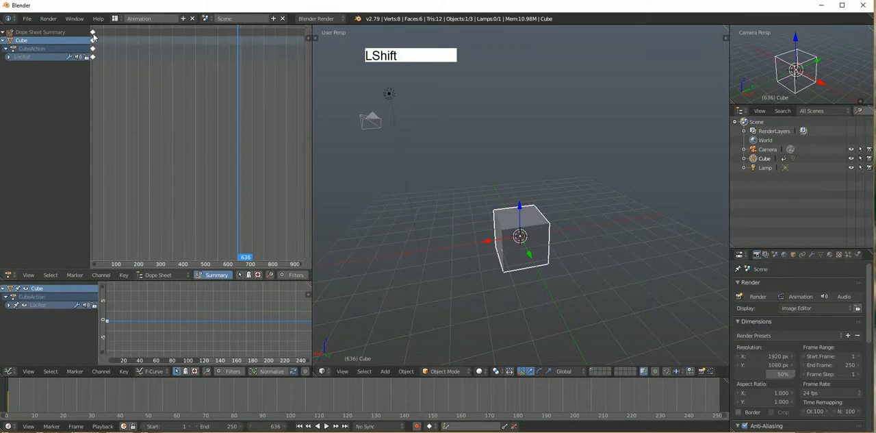
key(shift+d)
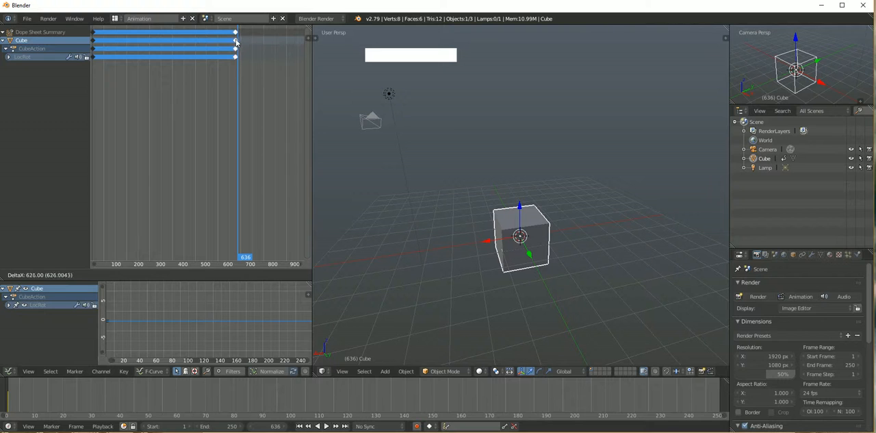
click(238, 41)
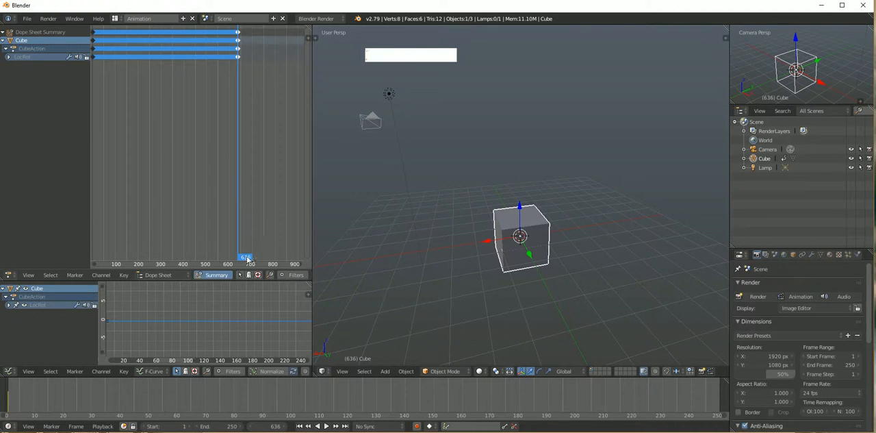
At frame 284, raise the cube well above the grid and insert keyframes on its LocRot channels
drag(198, 260, 157, 263)
drag(519, 207, 484, 151)
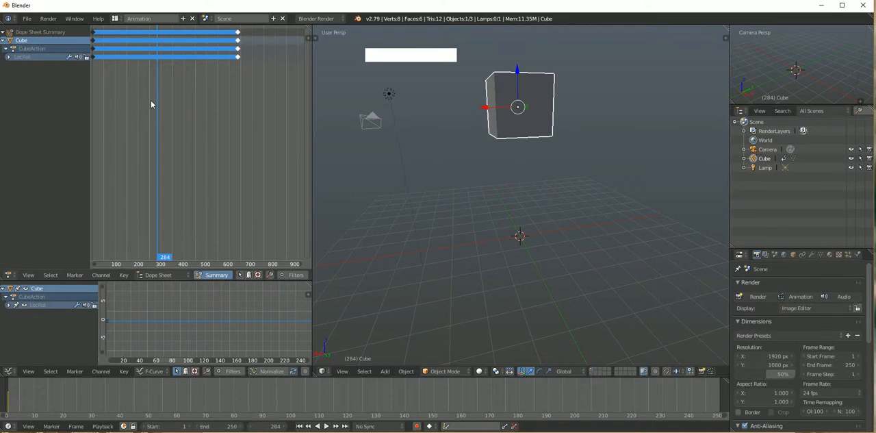
click(38, 46)
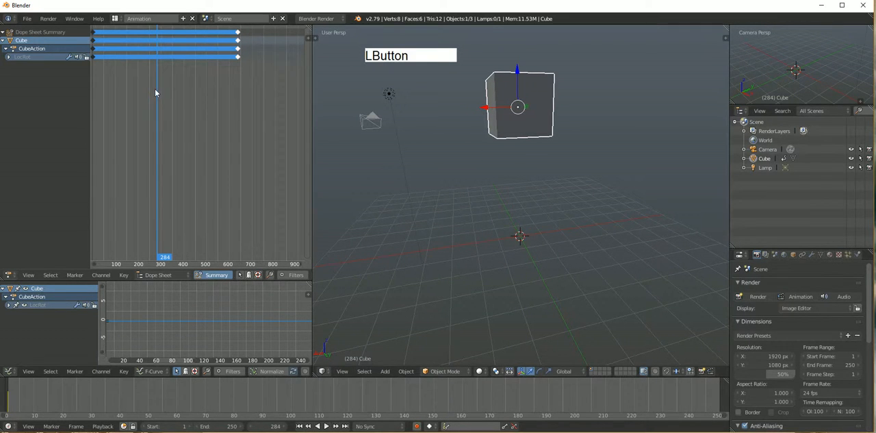
key(i)
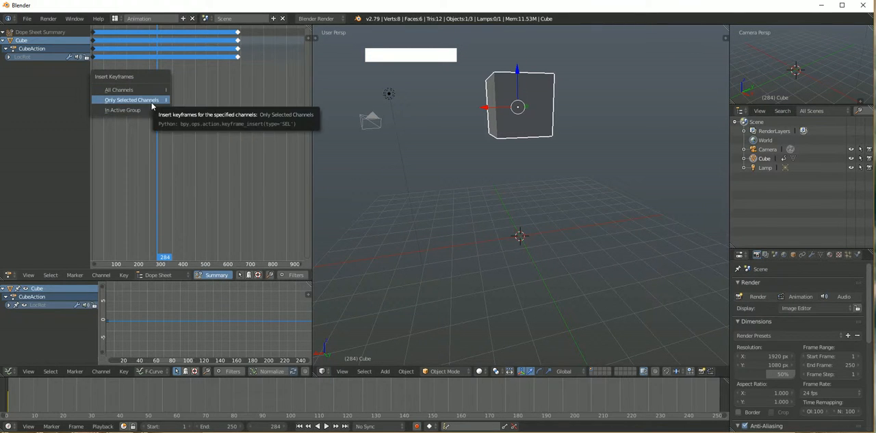
click(136, 111)
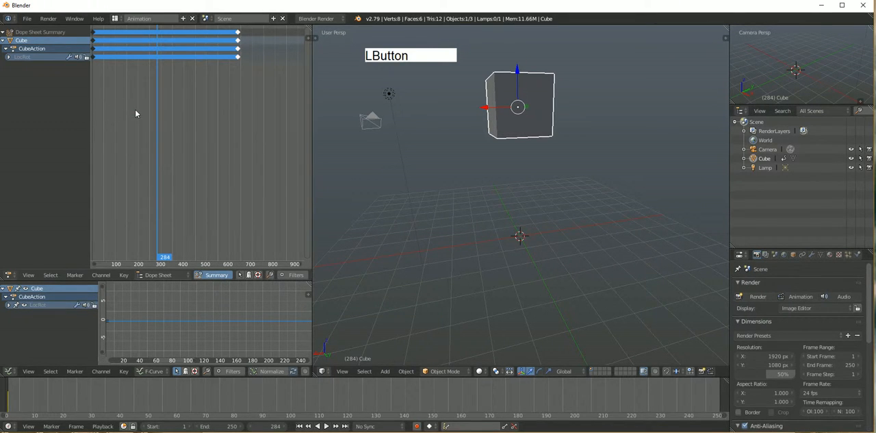
click(20, 58)
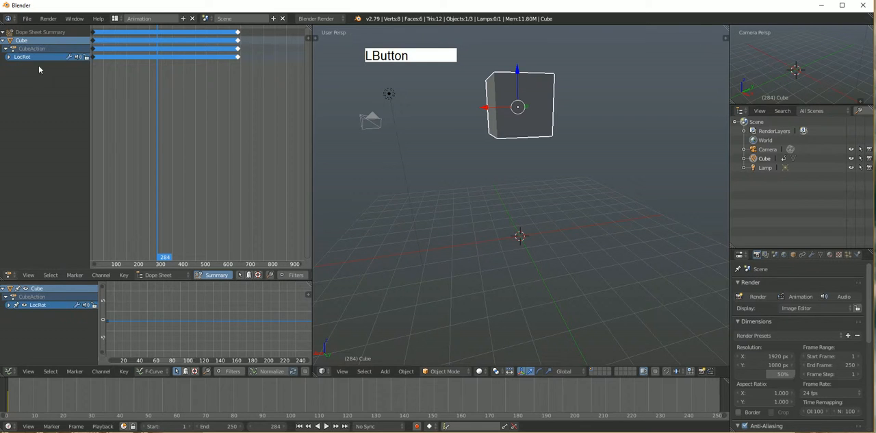
key(i)
click(131, 90)
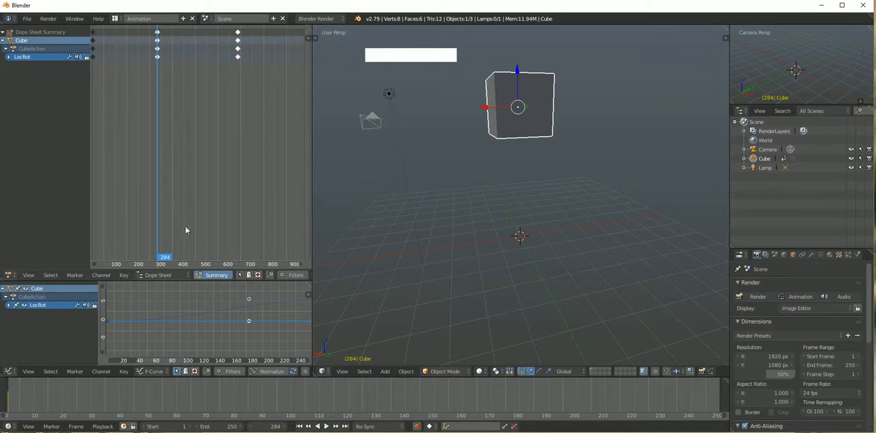
Shift the cube's middle keyframes to frame 312 and expand the LocRot group into its individual channels
drag(165, 260, 186, 257)
right_drag(161, 54, 165, 55)
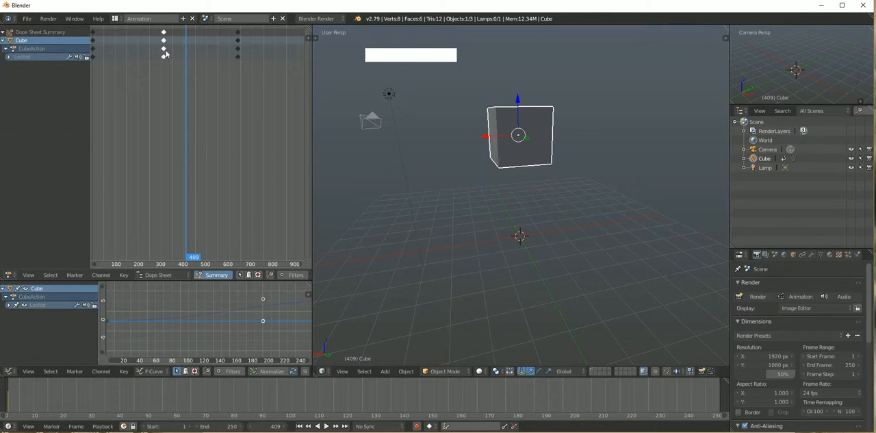
click(9, 58)
right_drag(163, 95, 154, 94)
key(ctrl+z)
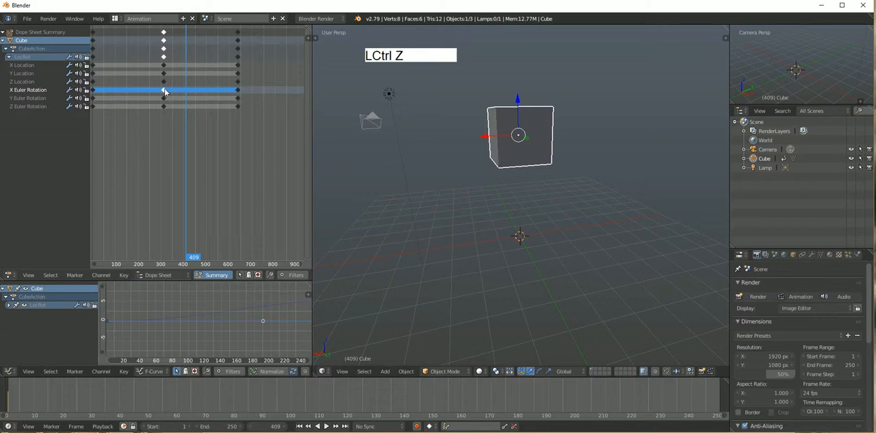
Duplicate the middle X and Y Euler Rotation keyframes and place the copies past the end keyframes, around frame 830
right_click(164, 92)
right_click(164, 93)
shift+right_click(165, 100)
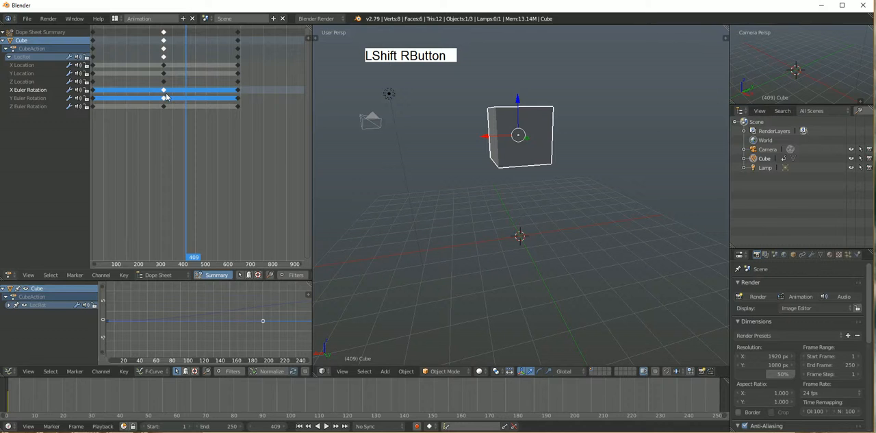
key(shift)
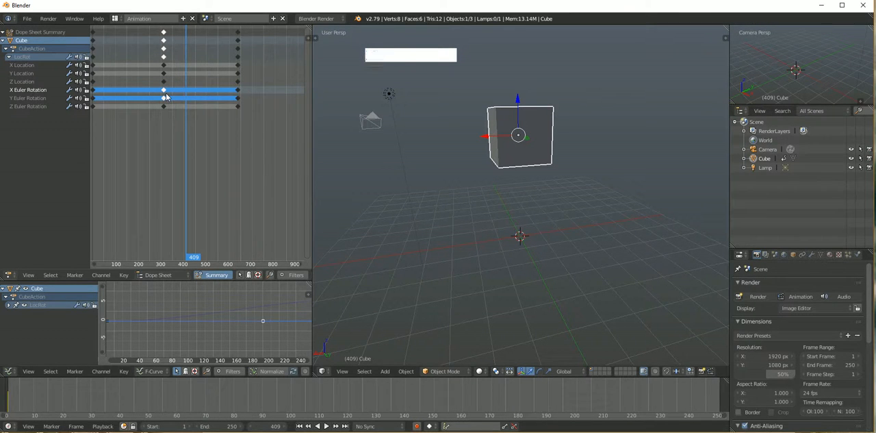
key(shift+d)
click(284, 100)
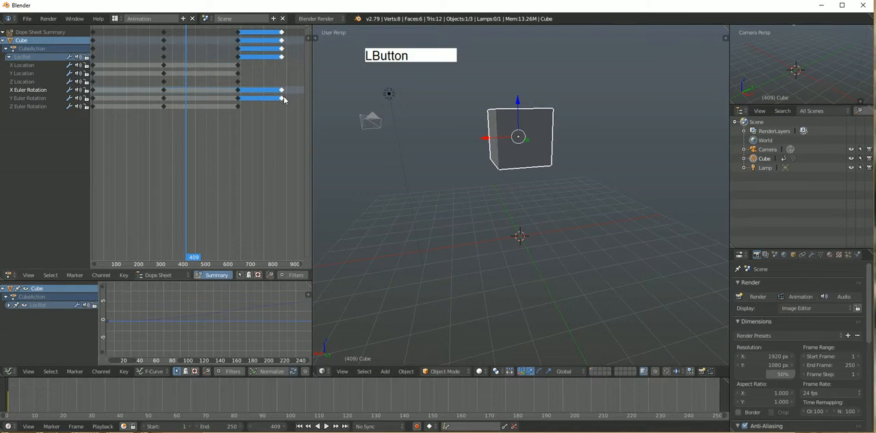
Go to the keyframe at frame 312 and rotate the cube freely so that it tilts in the air
drag(198, 258, 164, 259)
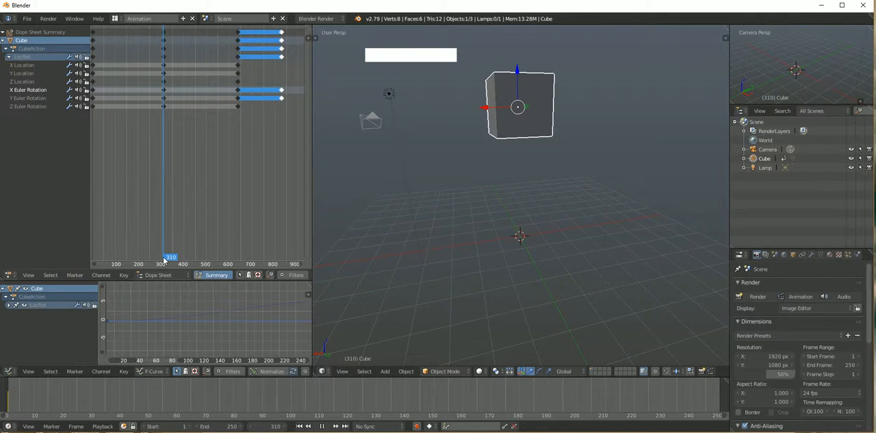
click(308, 427)
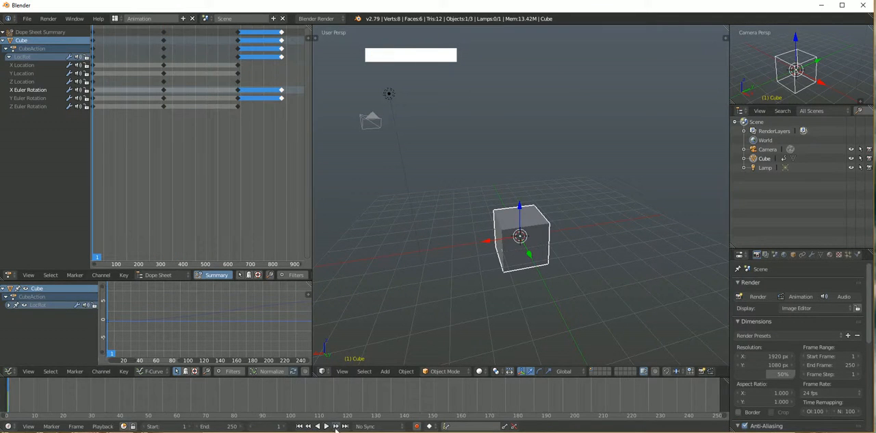
click(335, 426)
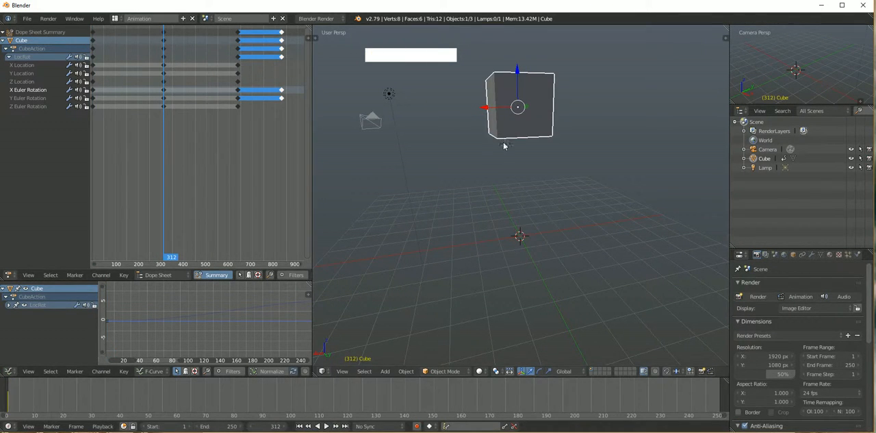
key(r)
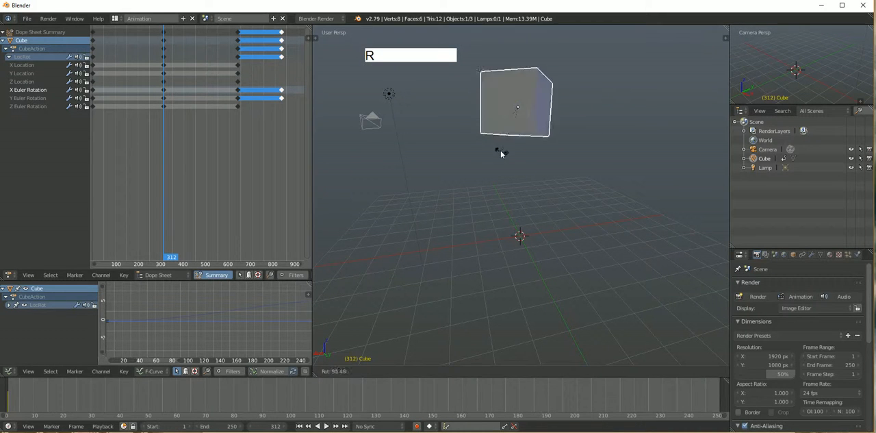
click(479, 162)
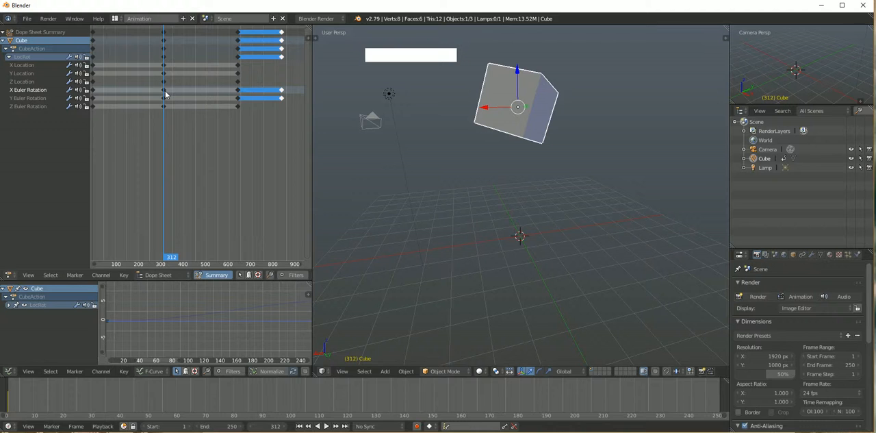
Select the X, Y and Z Euler Rotation channels and insert keyframes at frame 312 for only the selected channels
shift+click(43, 99)
shift+click(44, 108)
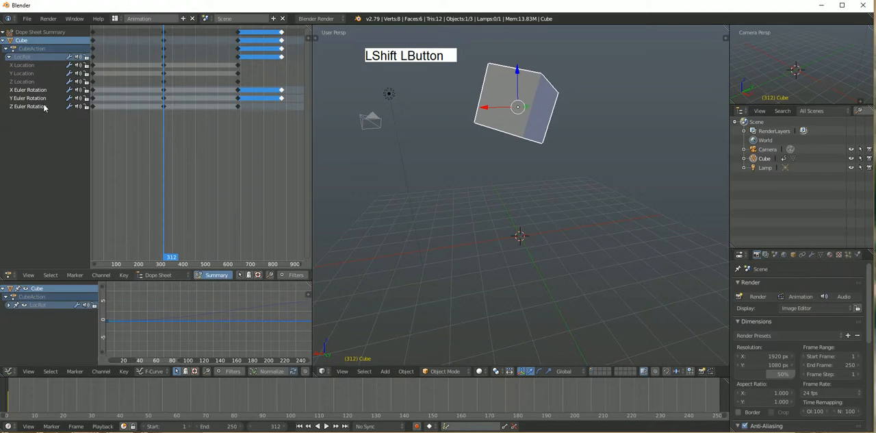
click(155, 96)
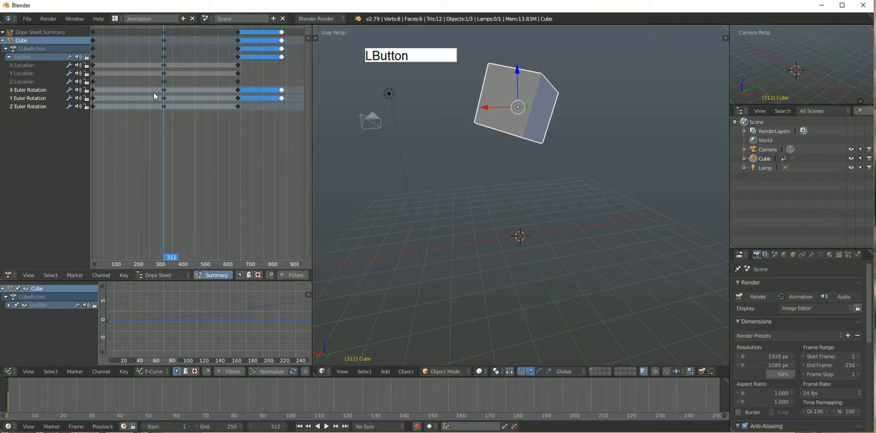
key(i)
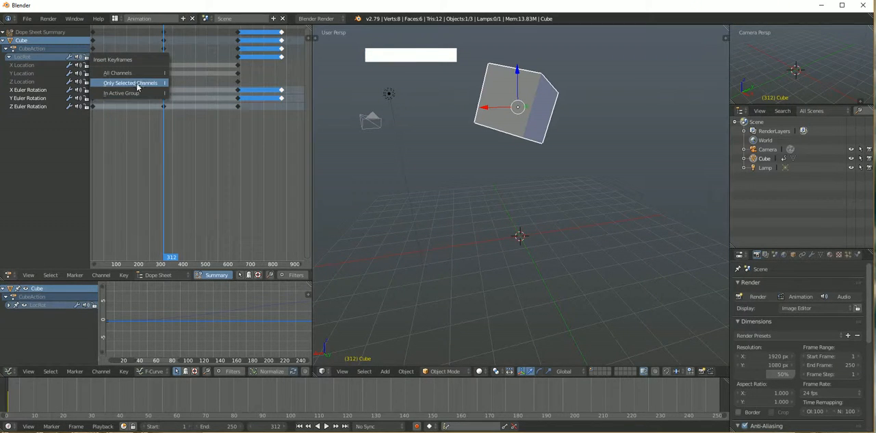
click(137, 84)
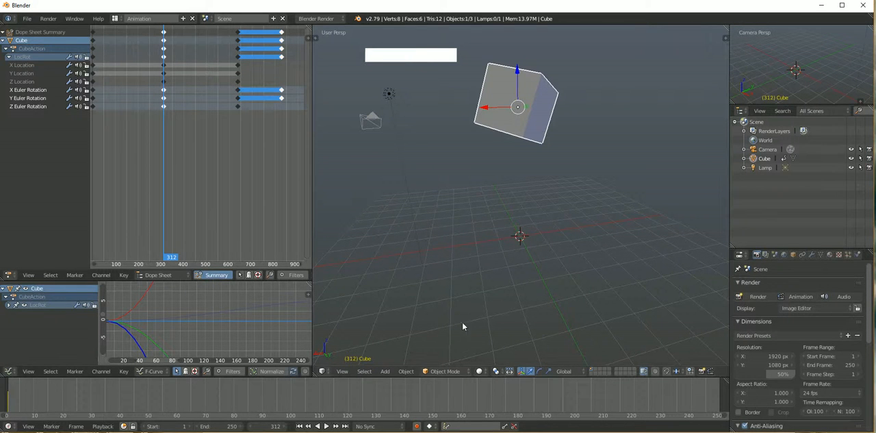
Scrub through the cube's animation up to the duplicated rotation keyframes to review its motion
drag(173, 262, 283, 39)
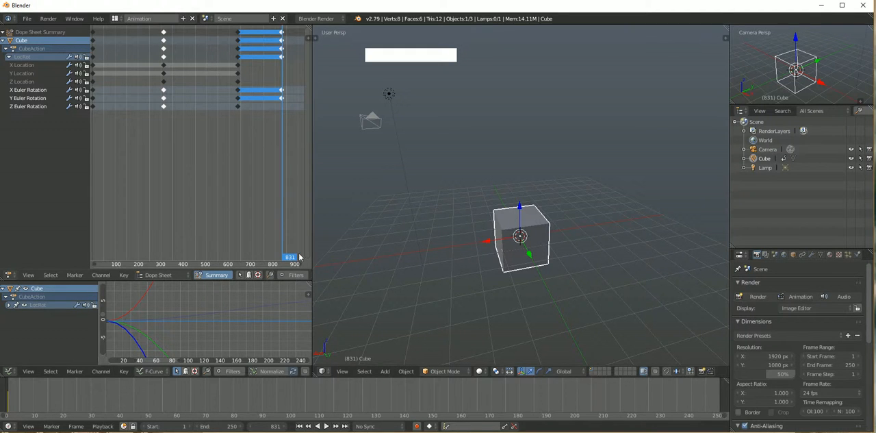
click(271, 206)
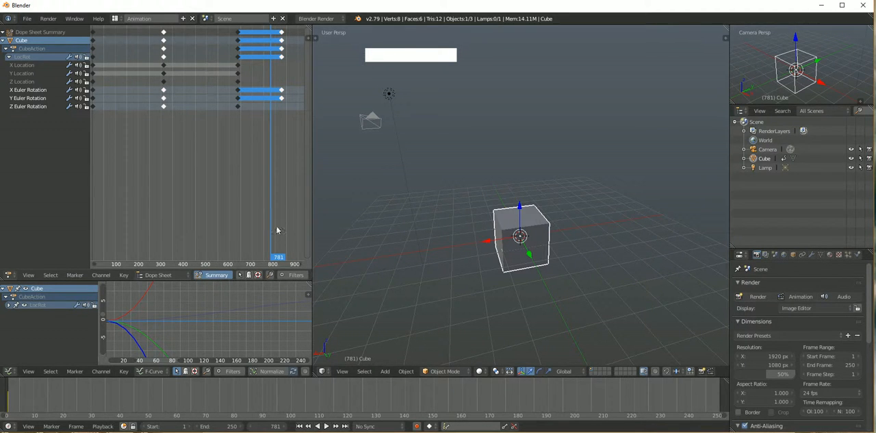
mouse_move(279, 258)
mouse_down()
mouse_move(177, 255)
mouse_move(267, 248)
mouse_up()
key(alt+a)
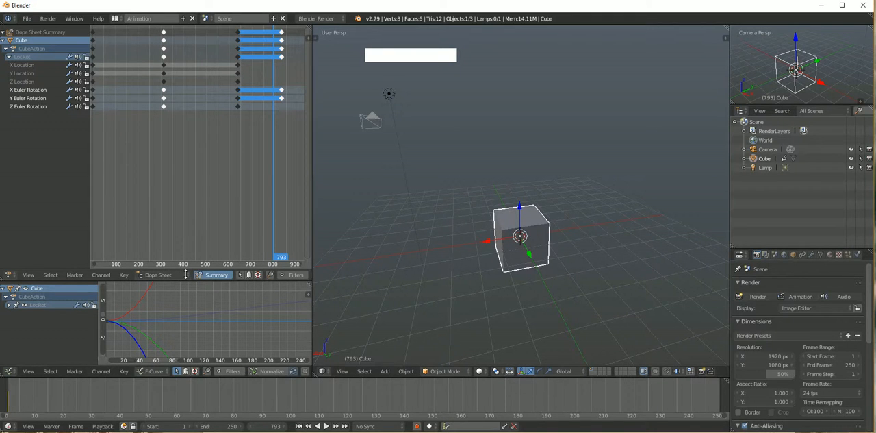
Examine the cube's complete rotation curves in the Graph Editor and its options for inserting keyframes
drag(185, 274, 197, 214)
scroll(219, 307, down, 14)
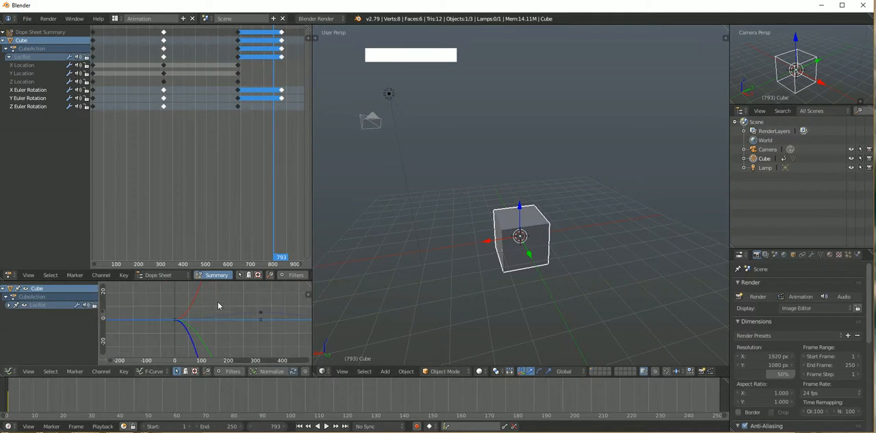
scroll(217, 301, down, 15)
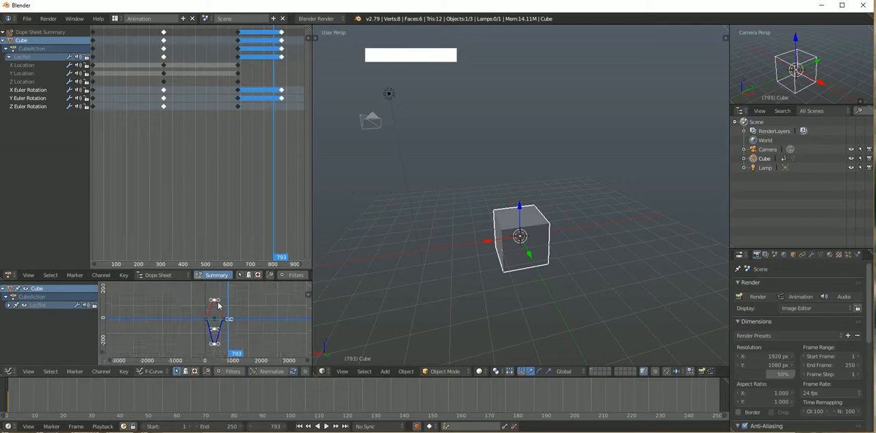
alt+shift+drag(218, 306, 263, 320)
alt+shift+drag(167, 311, 215, 309)
key(i)
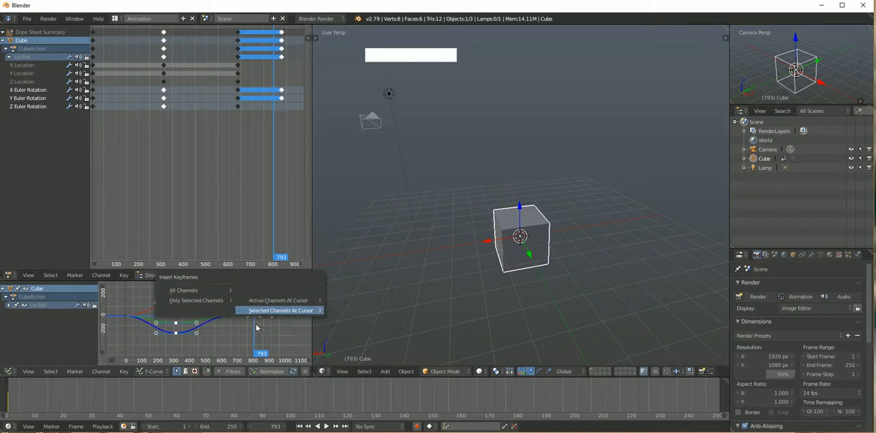
click(193, 293)
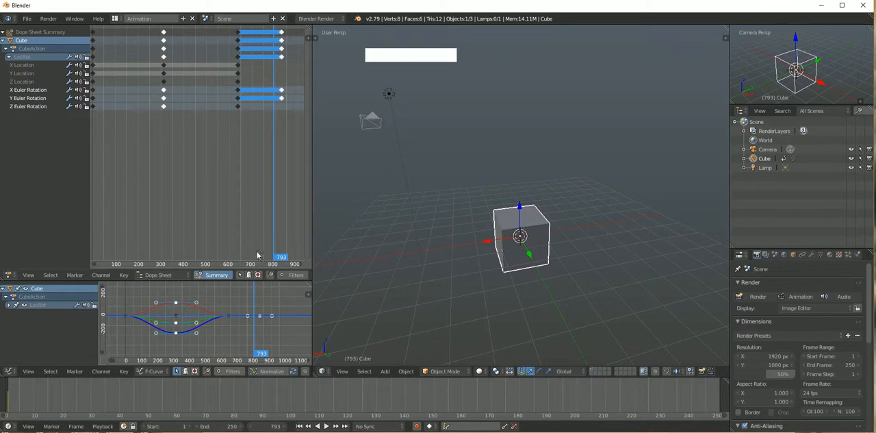
Change the Dope Sheet mode to Action Editor and unlink CubeAction from the cube
click(168, 275)
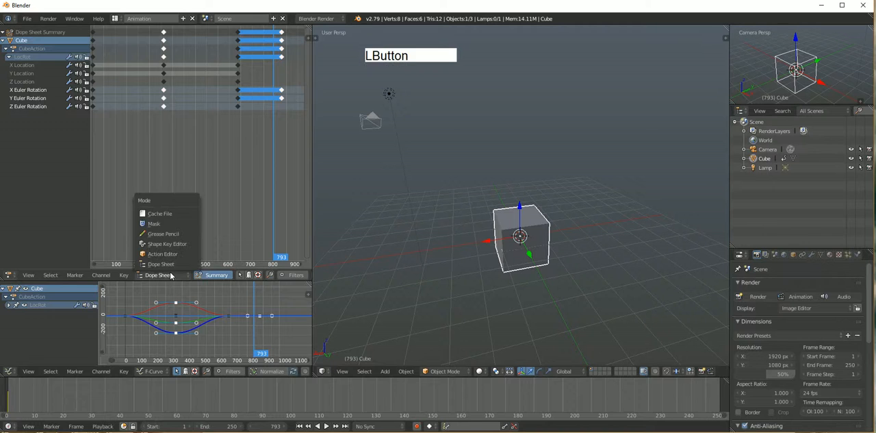
click(162, 254)
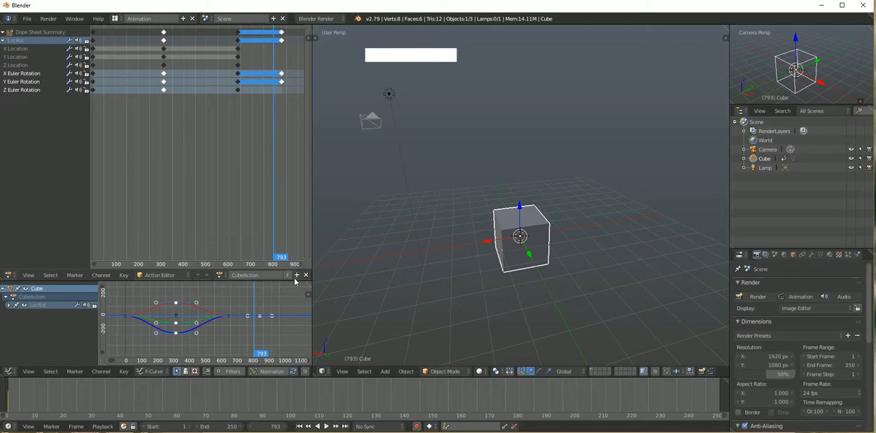
alt+drag(305, 278, 256, 278)
click(256, 277)
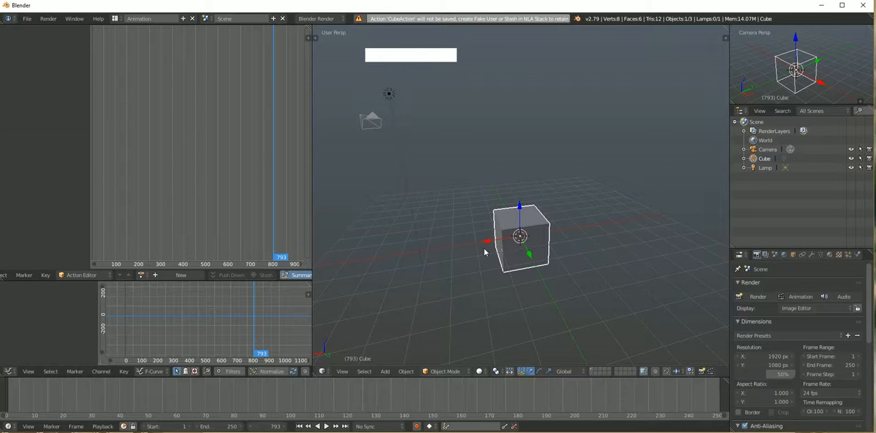
Insert a LocRot keyframe for the cube at frame 793, and key all channels at frame 6 in the Graph Editor
key(i)
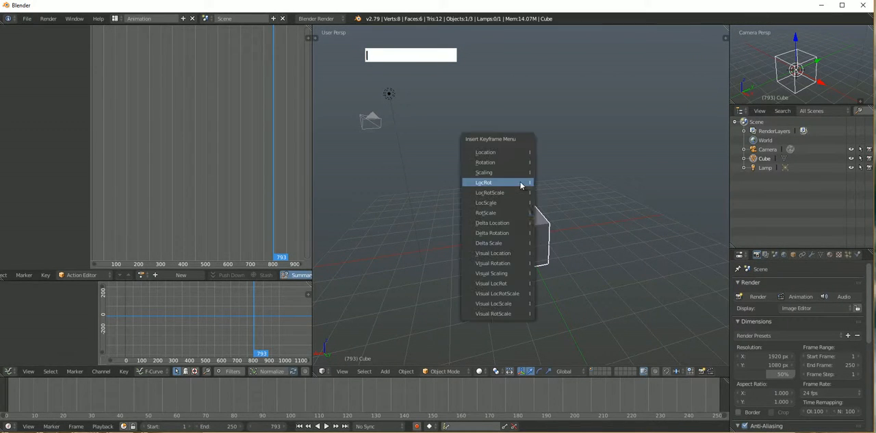
click(521, 182)
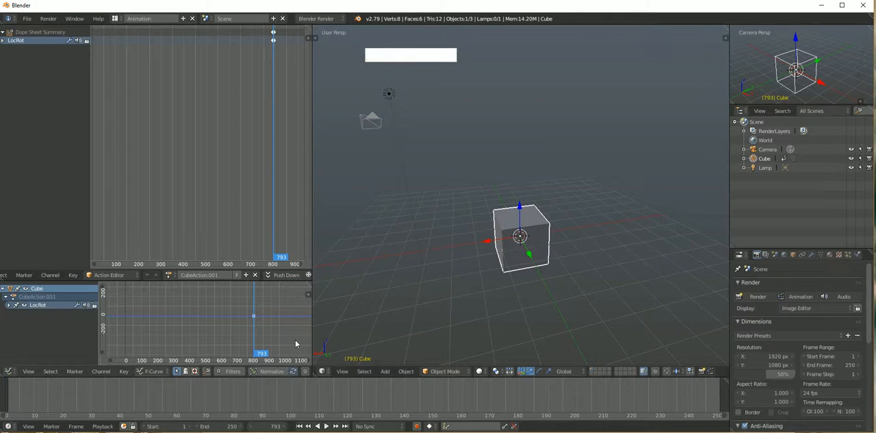
drag(262, 355, 126, 355)
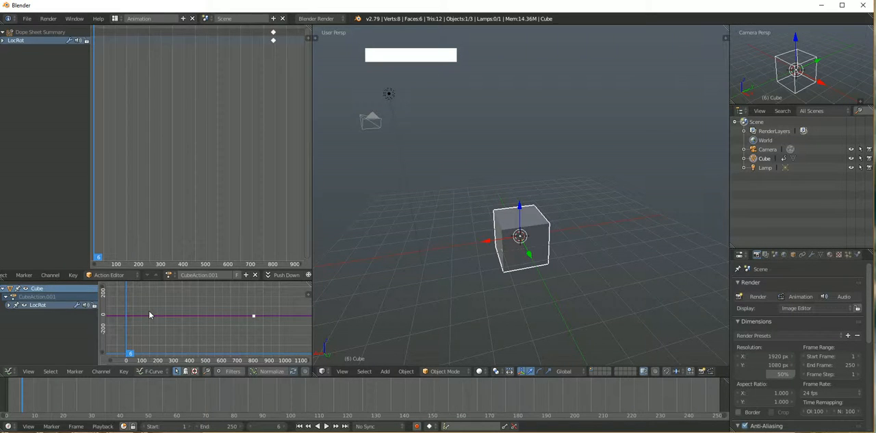
key(i)
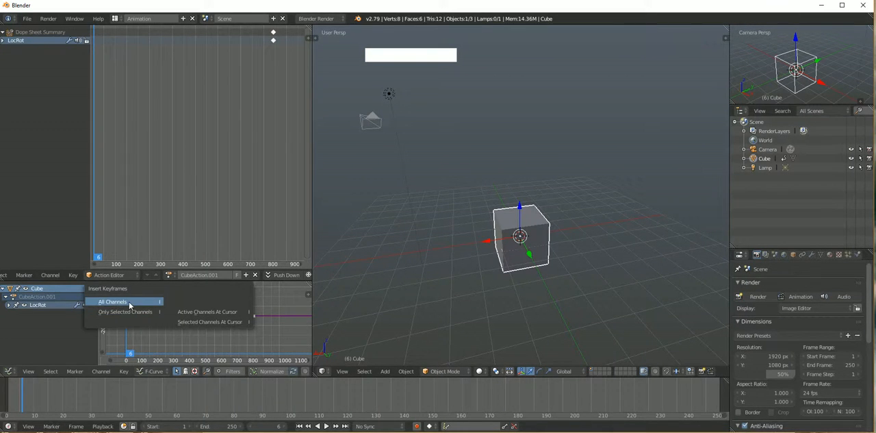
click(129, 303)
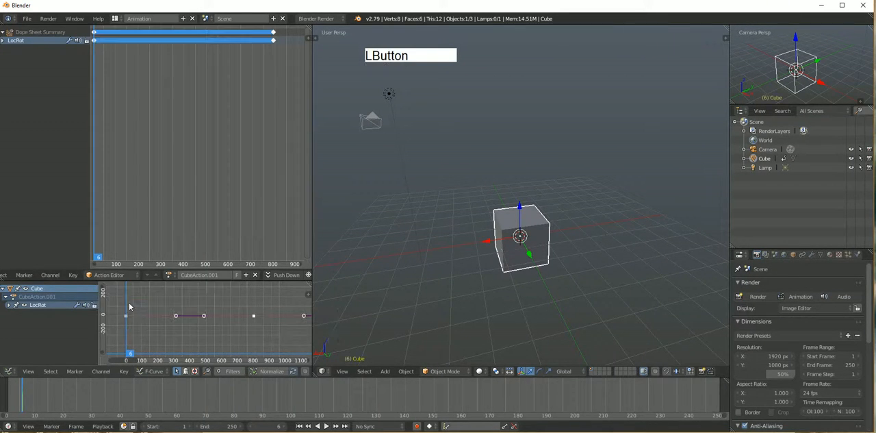
At frame 622, raise the cube above the grid and insert keyframes on its channels from the Graph Editor
click(139, 354)
drag(139, 354, 226, 349)
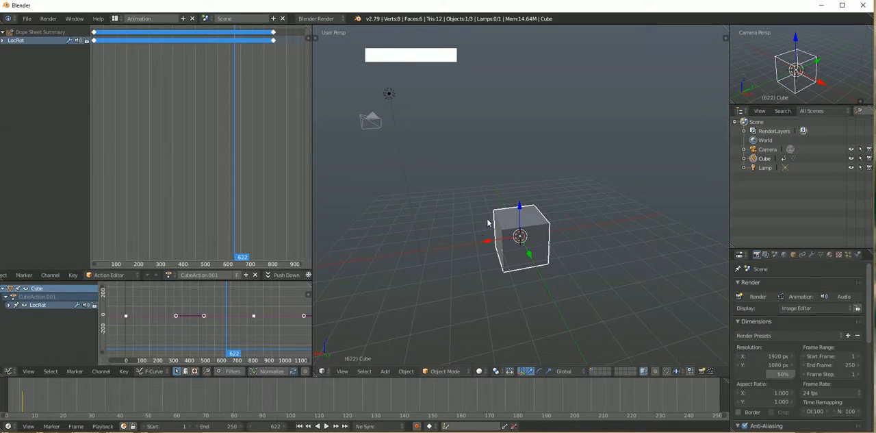
drag(515, 211, 515, 162)
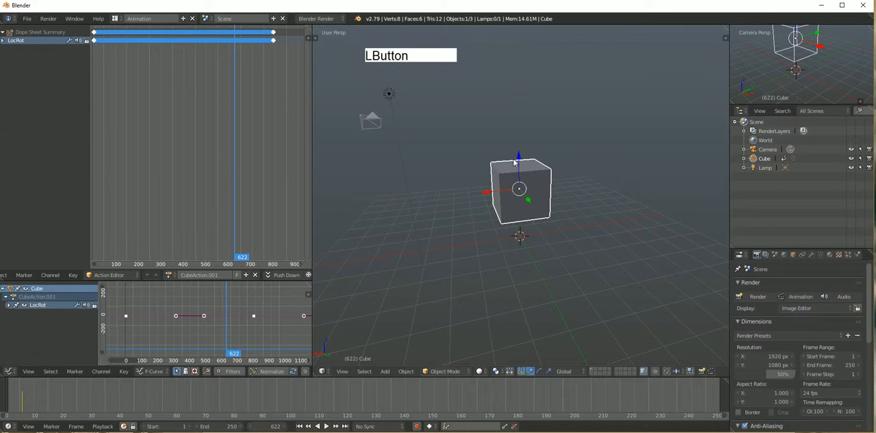
key(i)
click(221, 308)
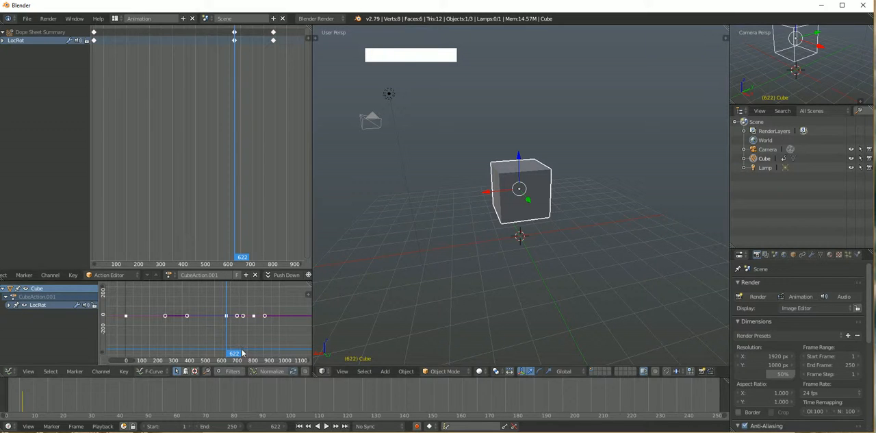
Review the cube's new motion up to frame 421 and examine its whole keyframe range in the Graph Editor
key(alt+a)
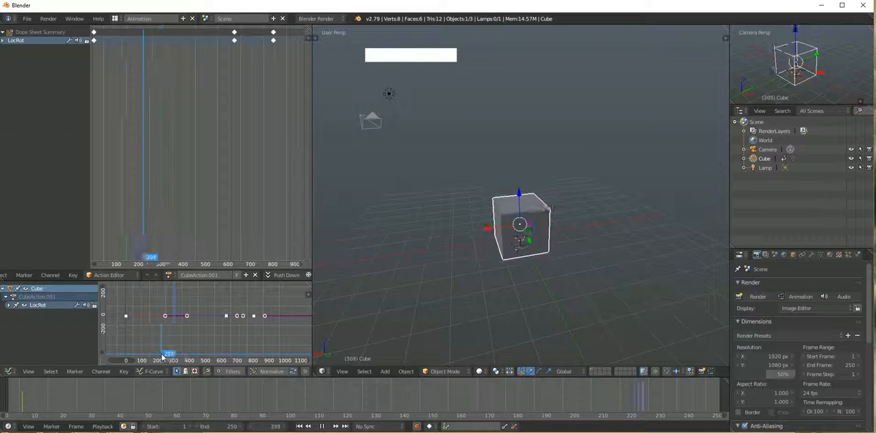
drag(173, 355, 195, 354)
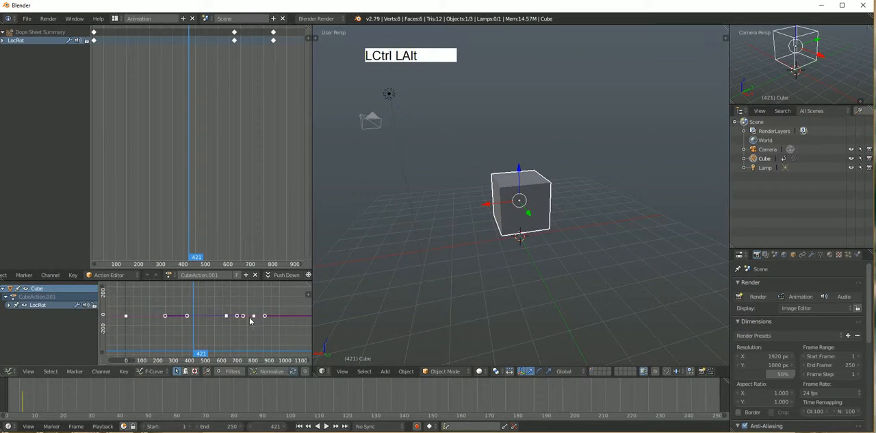
ctrl+alt+drag(237, 337, 231, 329)
key(ctrl)
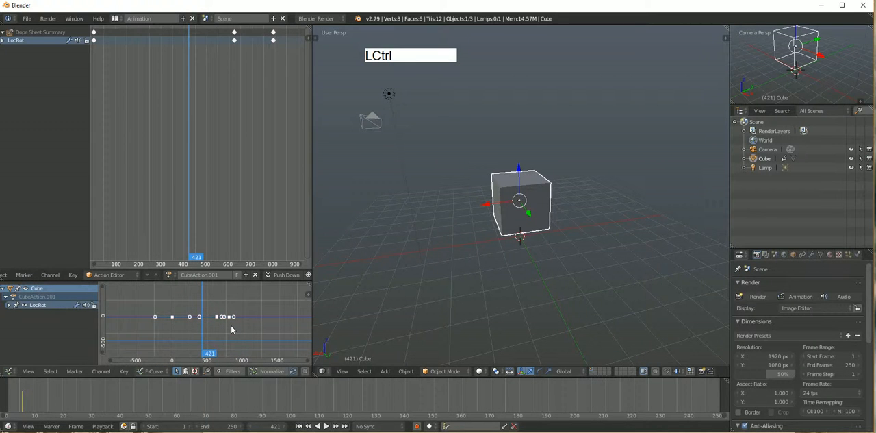